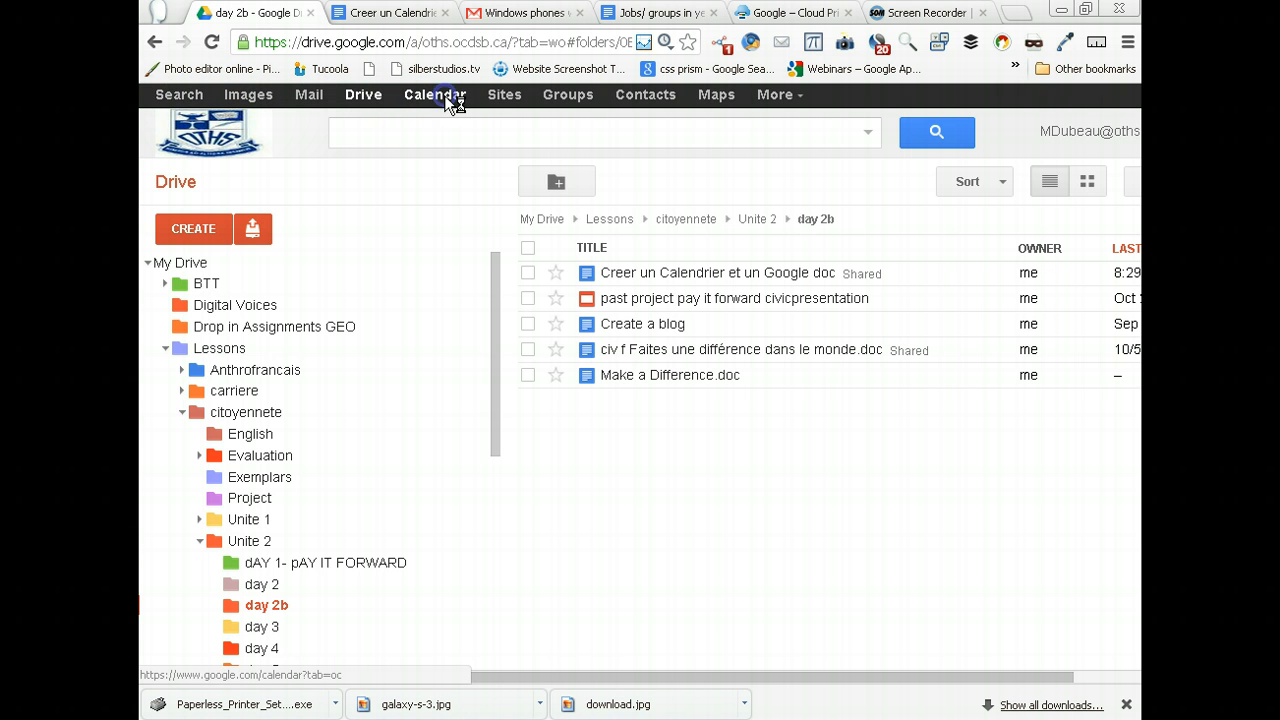
- Switch to Google Calendar and open its general settings to review the available options
click(444, 95)
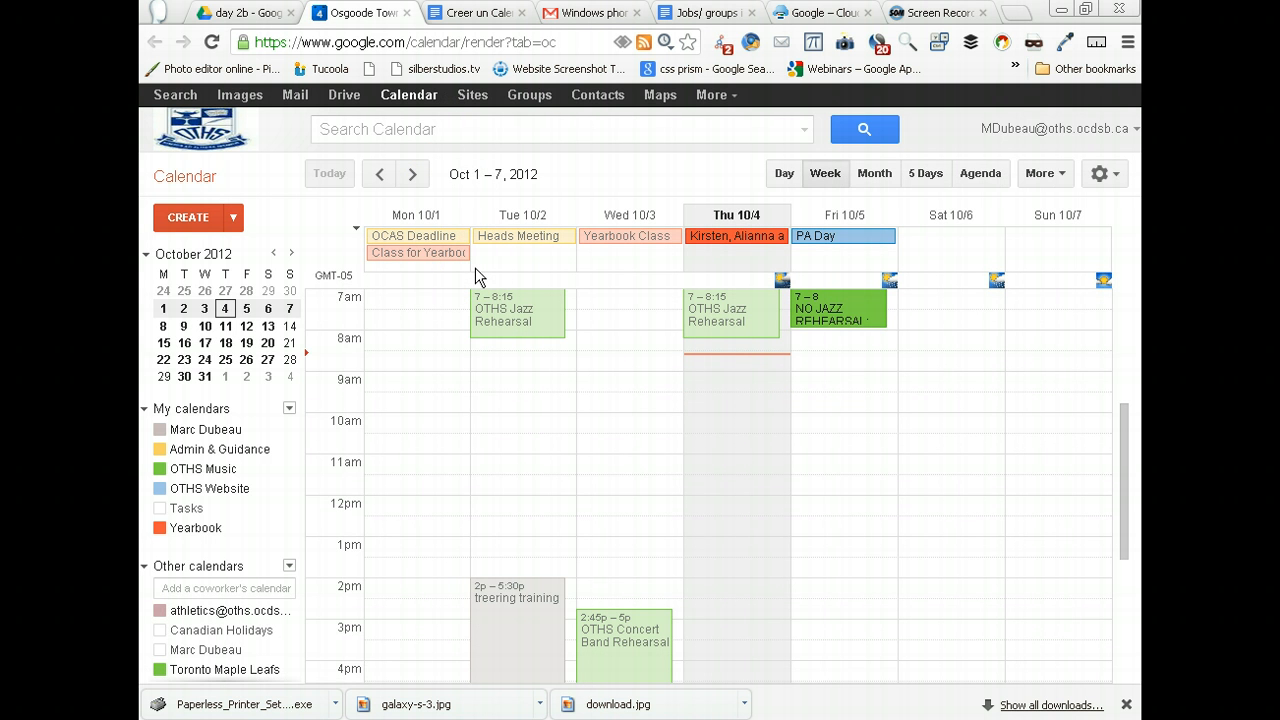
click(1105, 182)
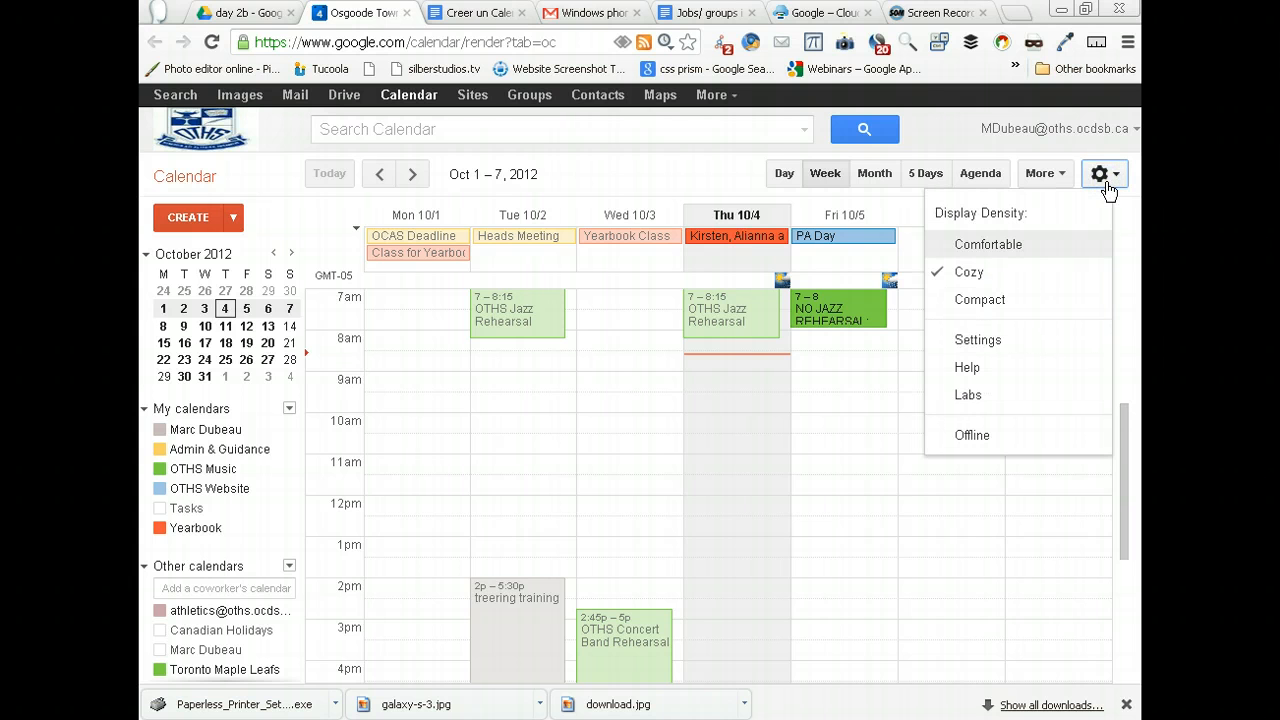
click(1046, 345)
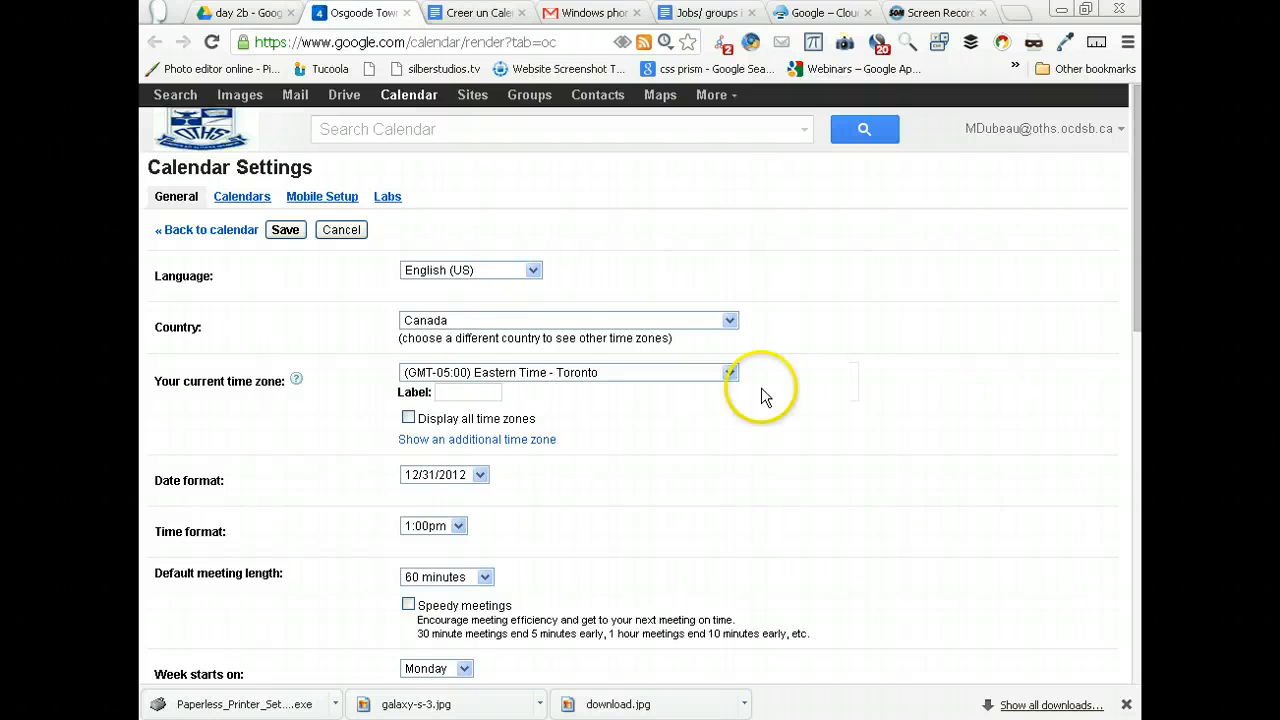
scroll(418, 448, down, 2)
scroll(418, 452, down, 7)
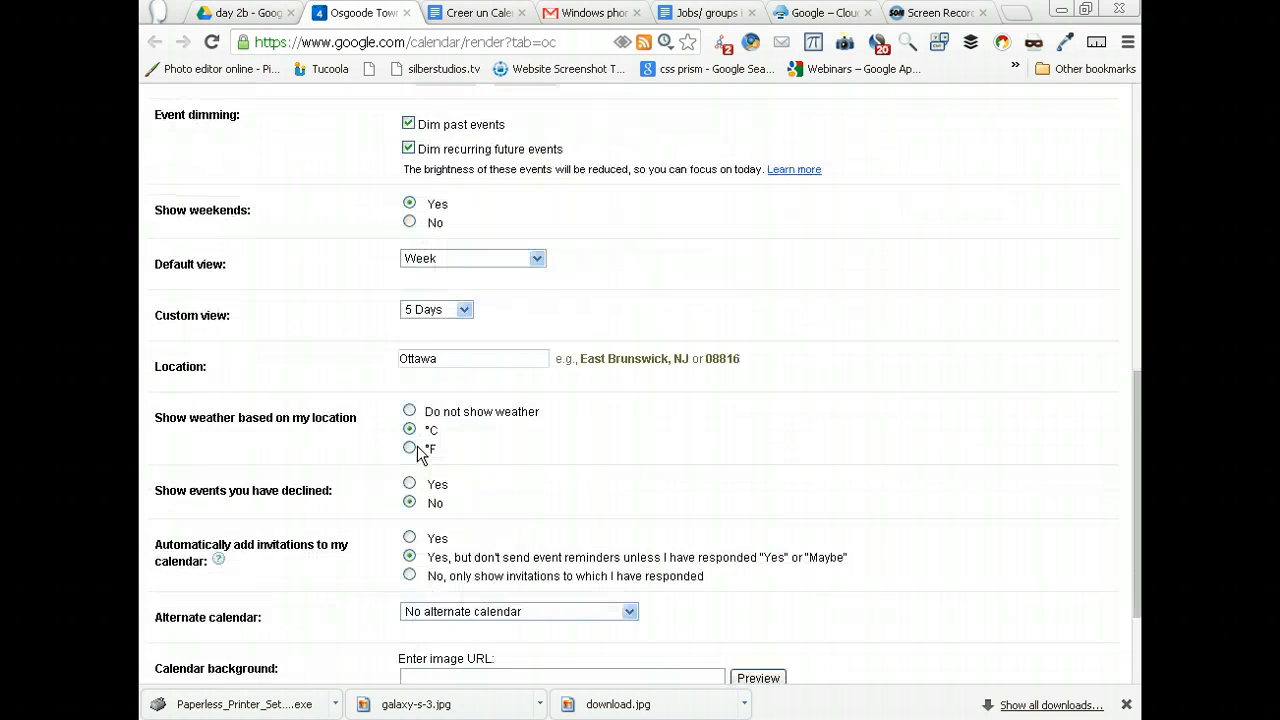
scroll(418, 452, up, 9)
scroll(418, 452, up, 1)
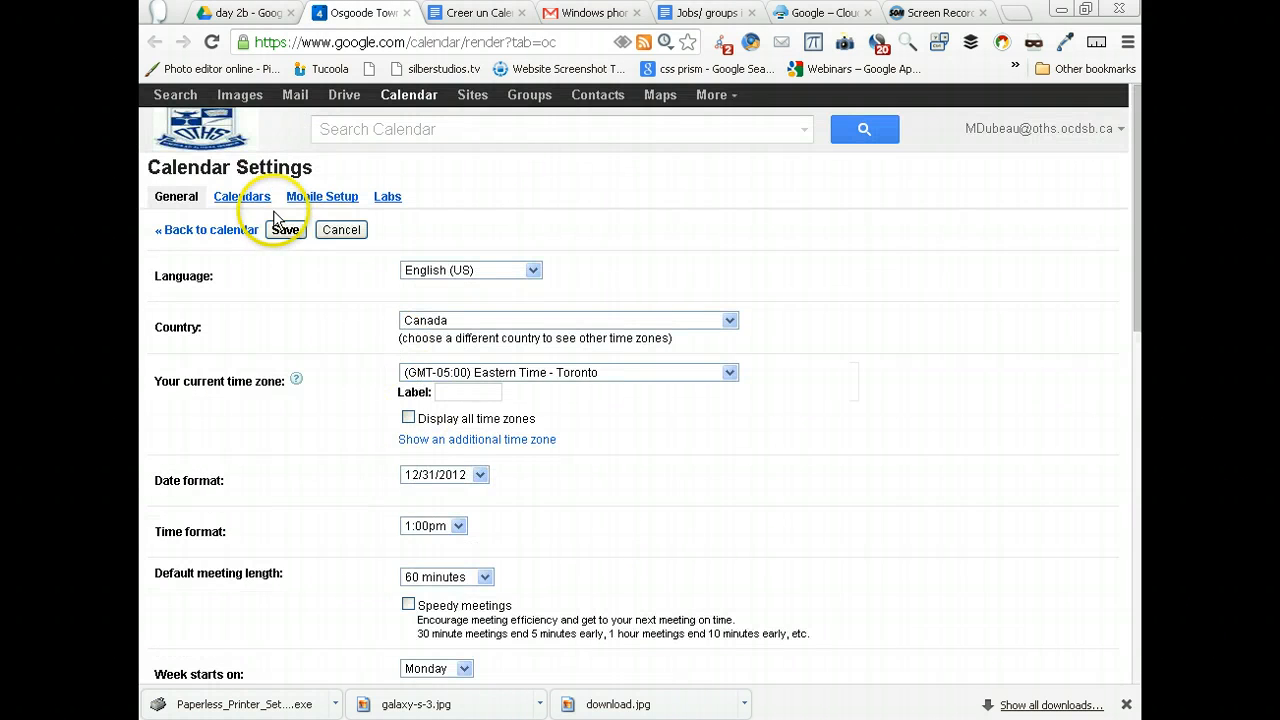
- Open the list of calendars in the settings and start creating a new calendar
click(243, 197)
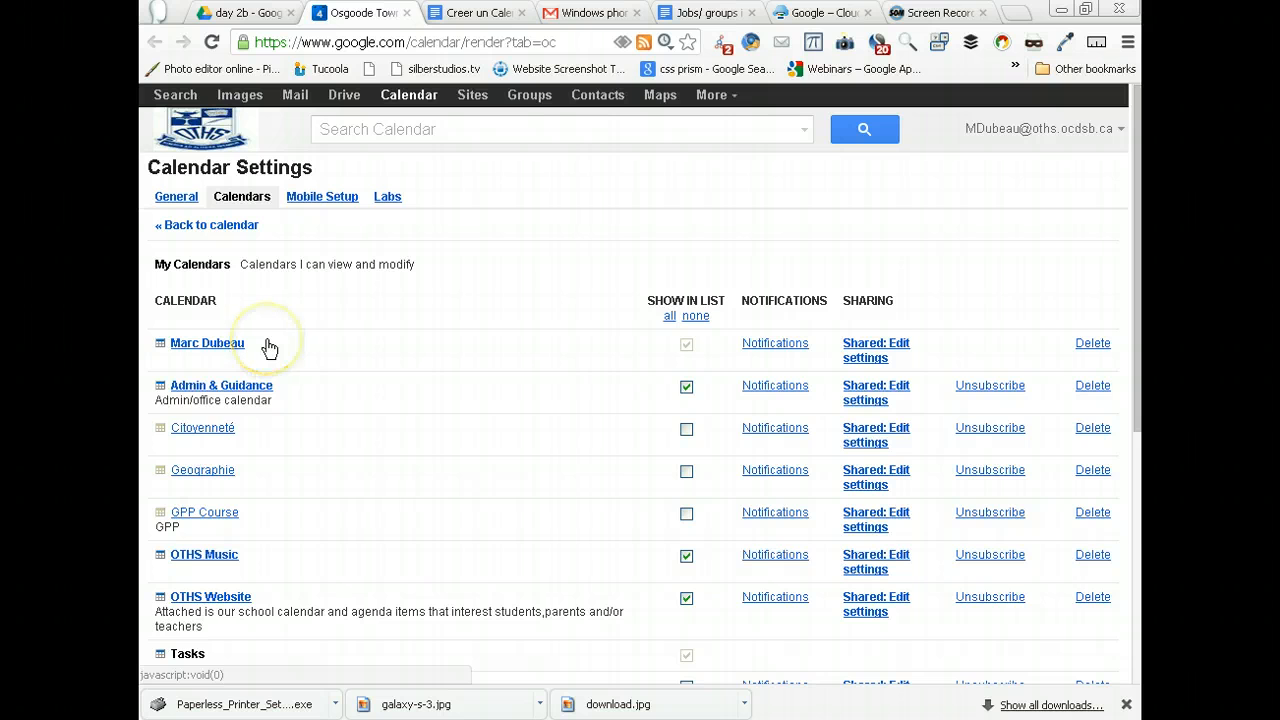
scroll(266, 346, down, 1)
scroll(268, 347, down, 1)
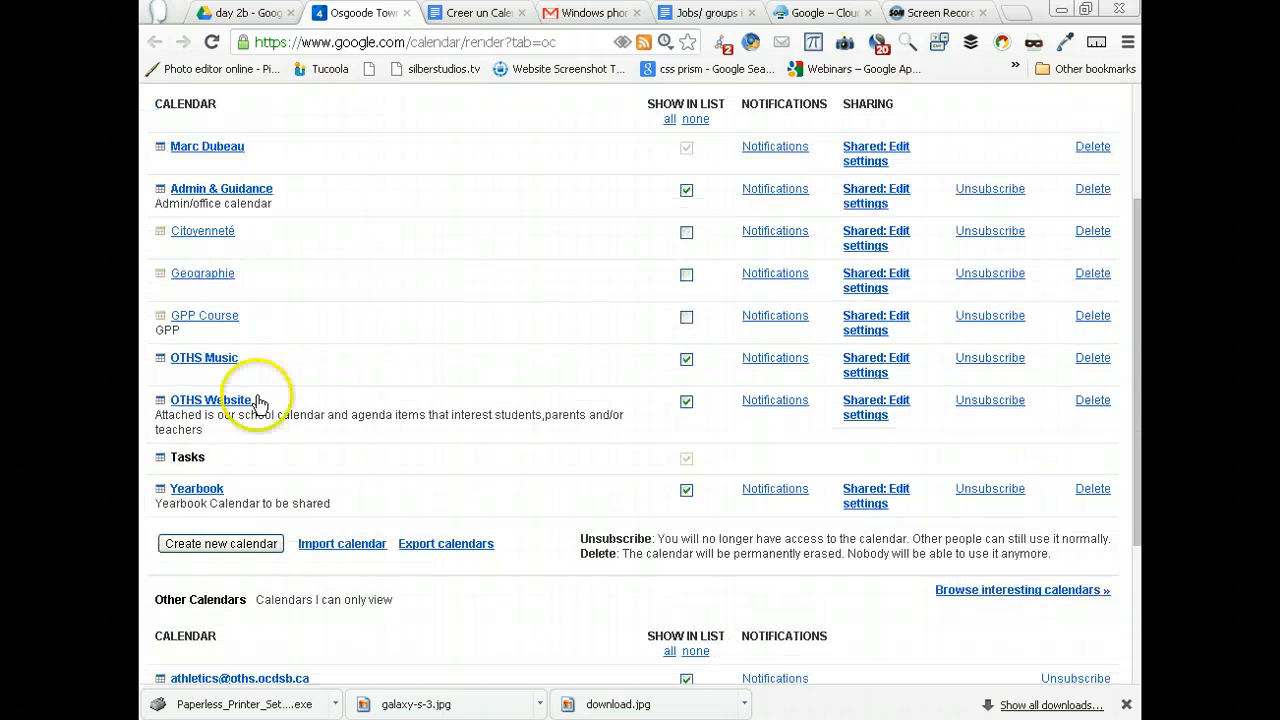
click(228, 552)
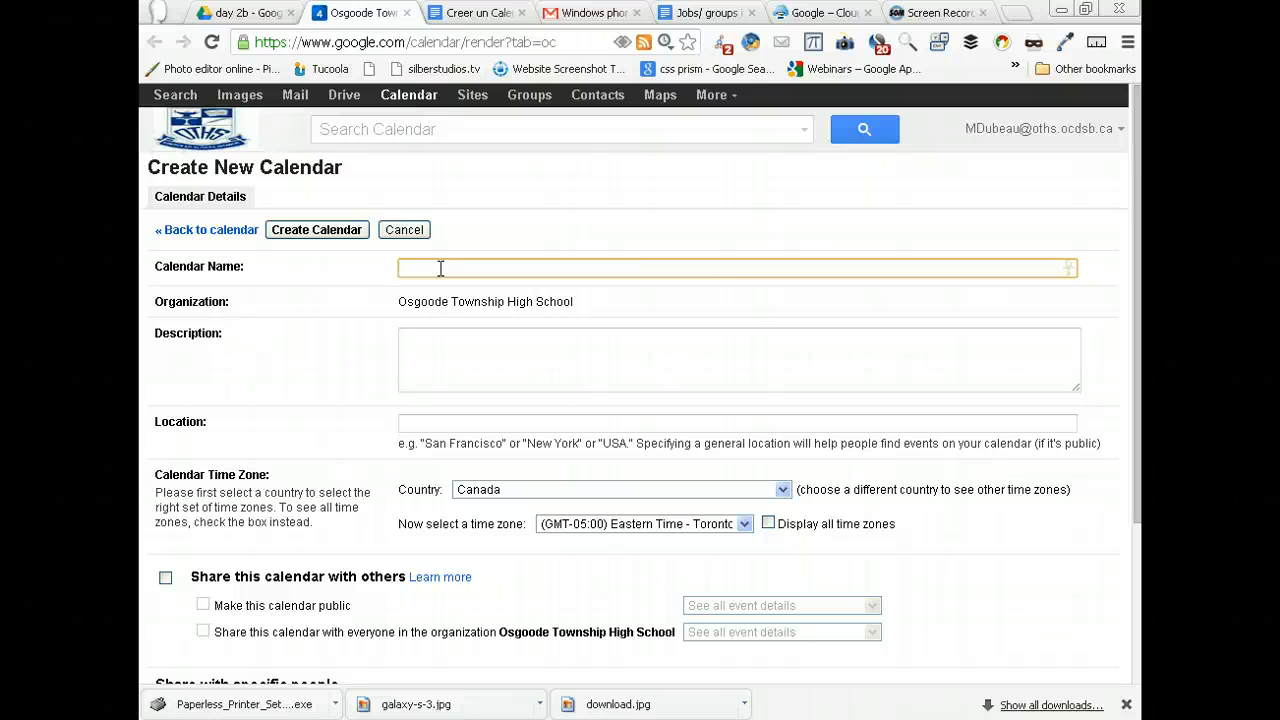
- Name the new calendar "lprojectc=civics"
text(lproje)
text(c)
text(t)
text( + ch)
key(BackSpace)
key(BackSpace)
key(BackSpace)
key(BackSpace)
key(BackSpace)
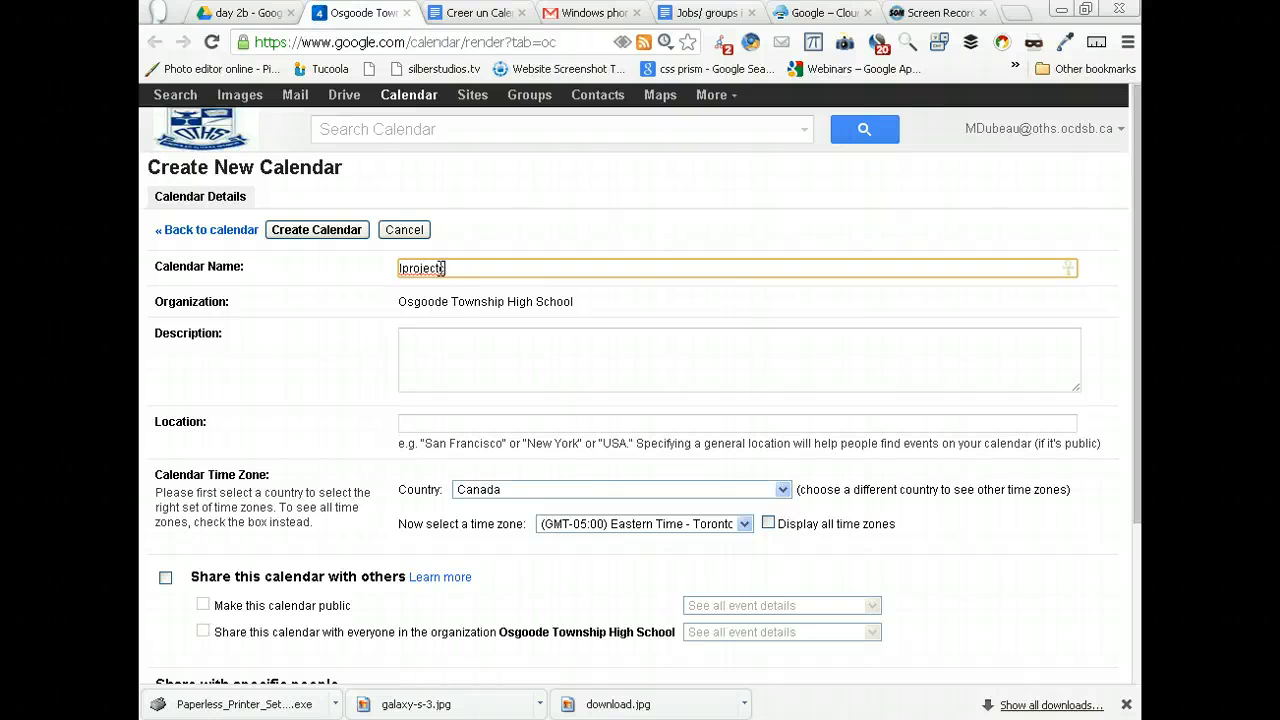
text(=civics)
click(456, 368)
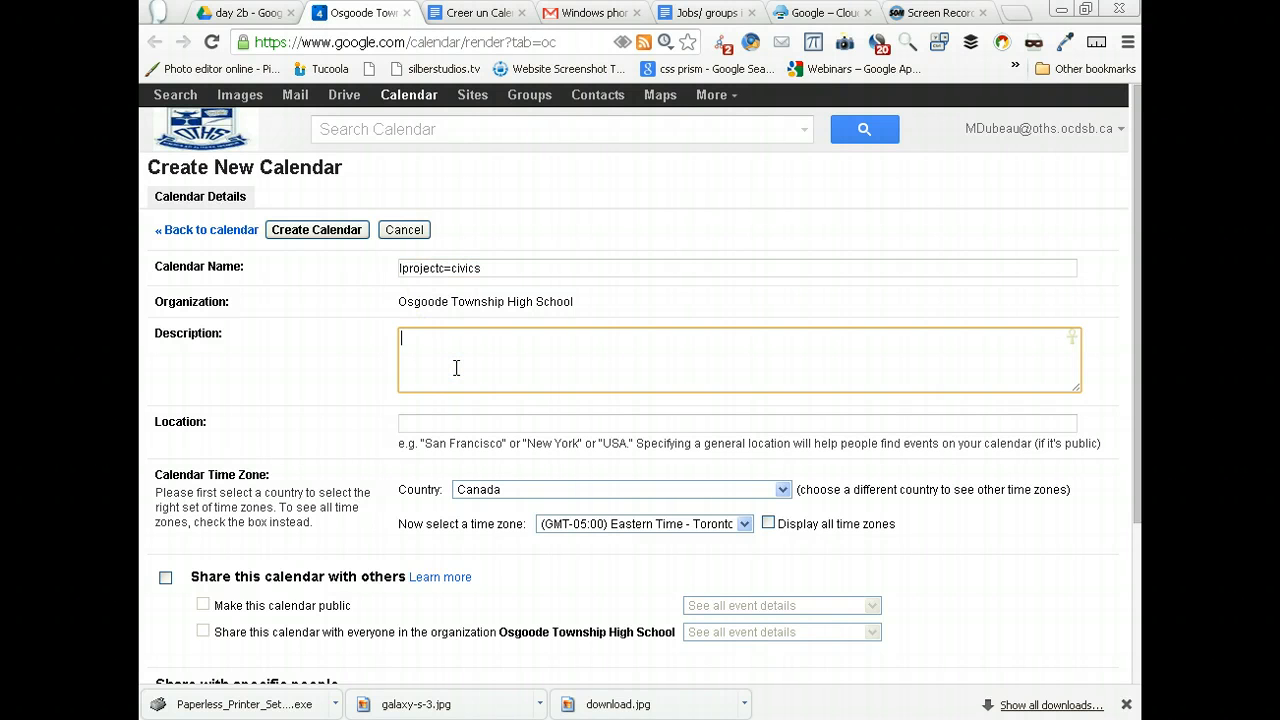
text(Calend)
key(BackSpace)
key(BackSpace)
key(BackSpace)
key(BackSpace)
key(BackSpace)
key(BackSpace)
- Try sharing the calendar with everyone in the organization and inspect its permission setting, turning the sharing back off
scroll(225, 575, down, 1)
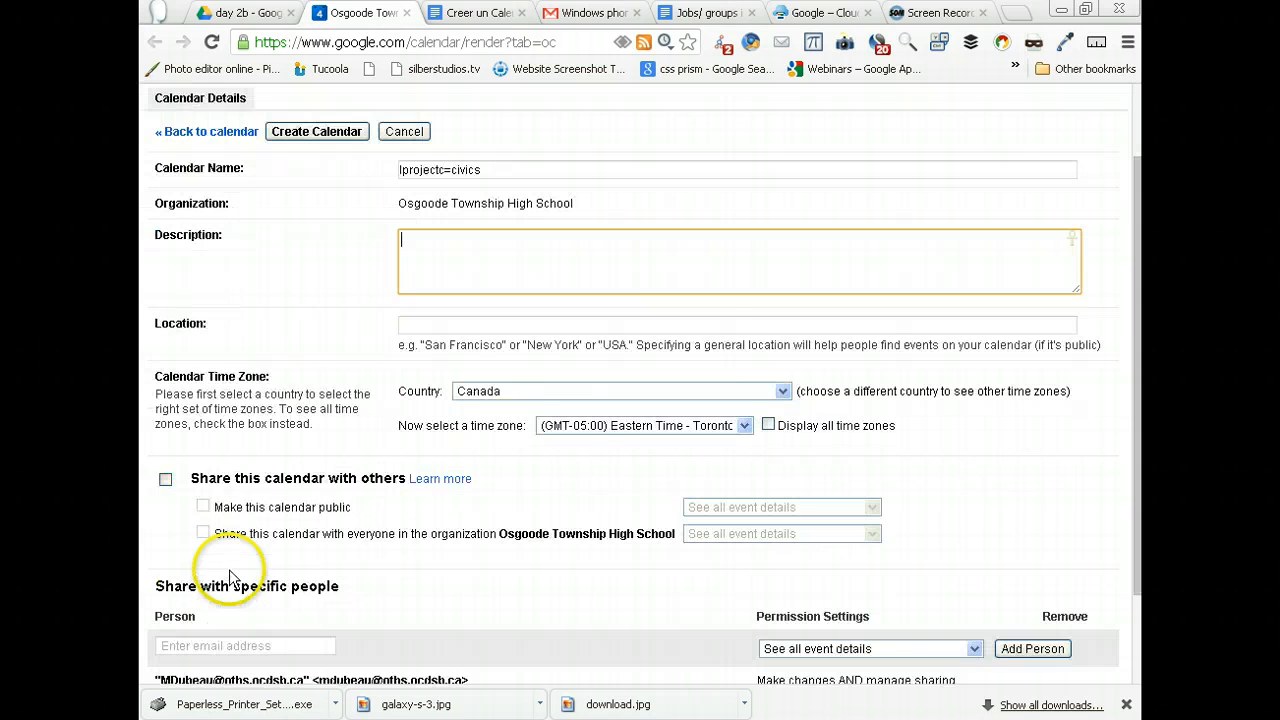
click(165, 479)
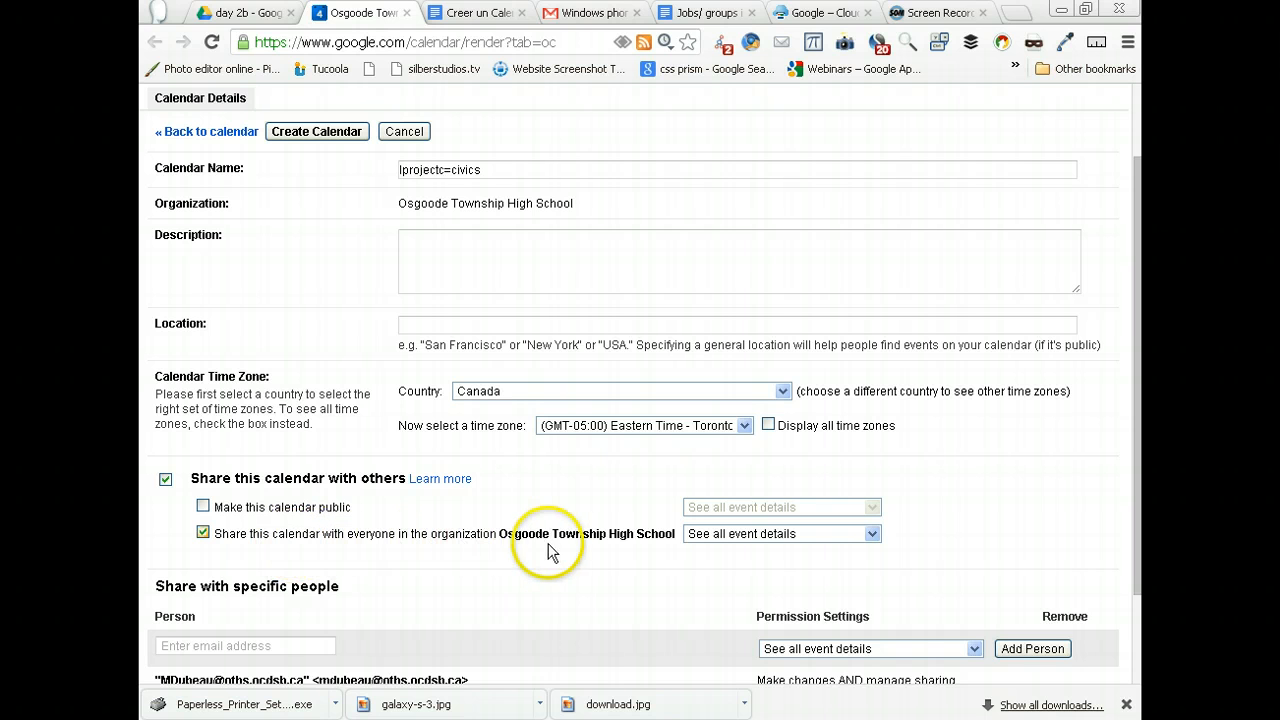
click(733, 540)
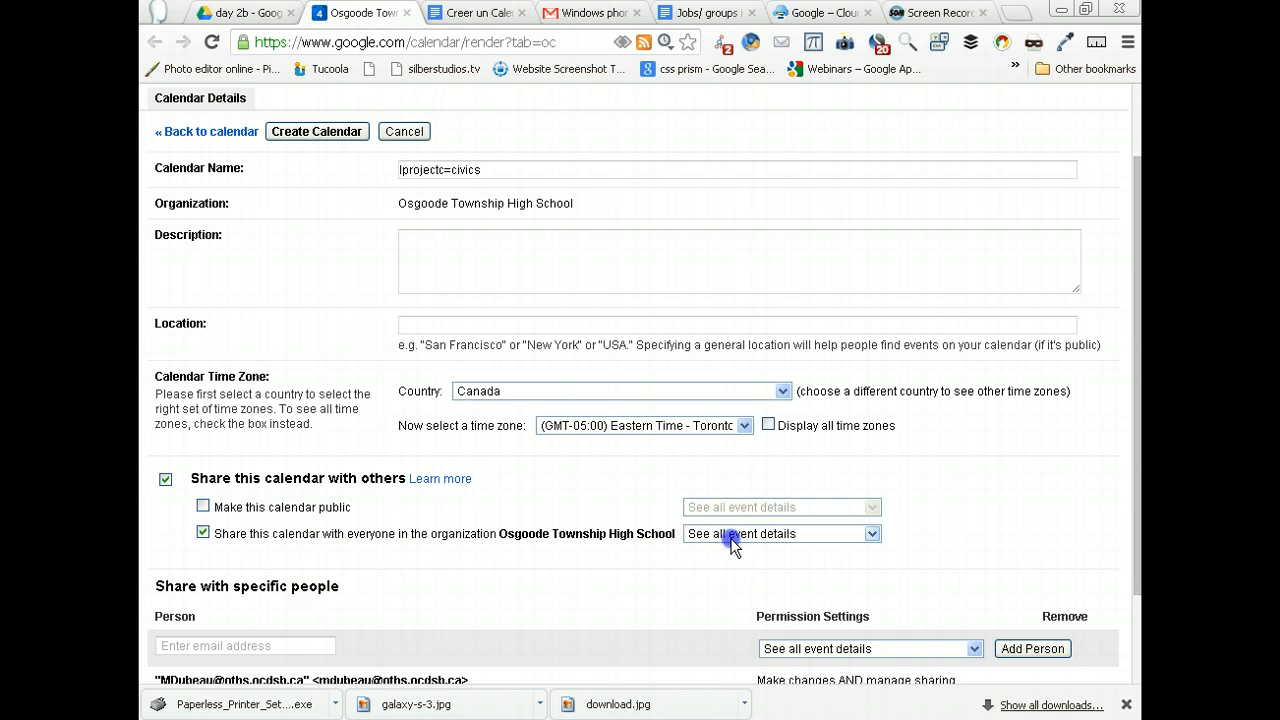
click(733, 545)
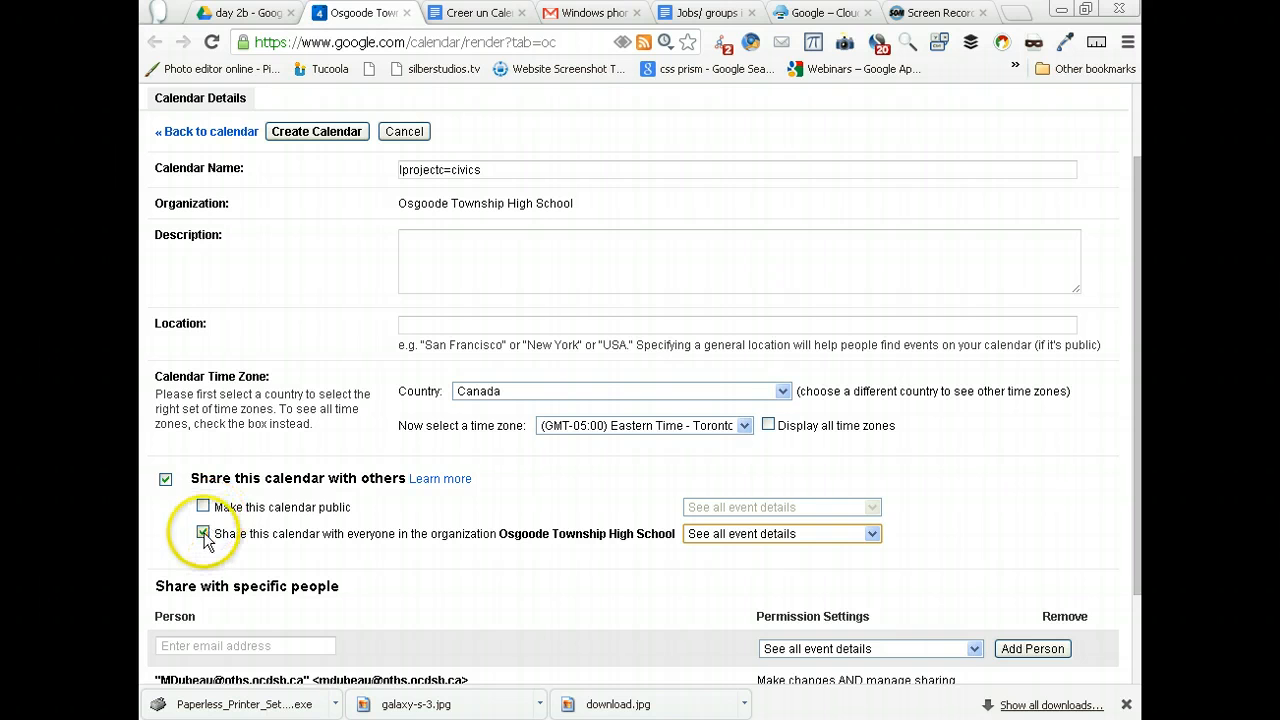
click(165, 479)
- Share the calendar with one specific person's Gmail address and create it, approving access for the address outside the organization
scroll(190, 550, down, 2)
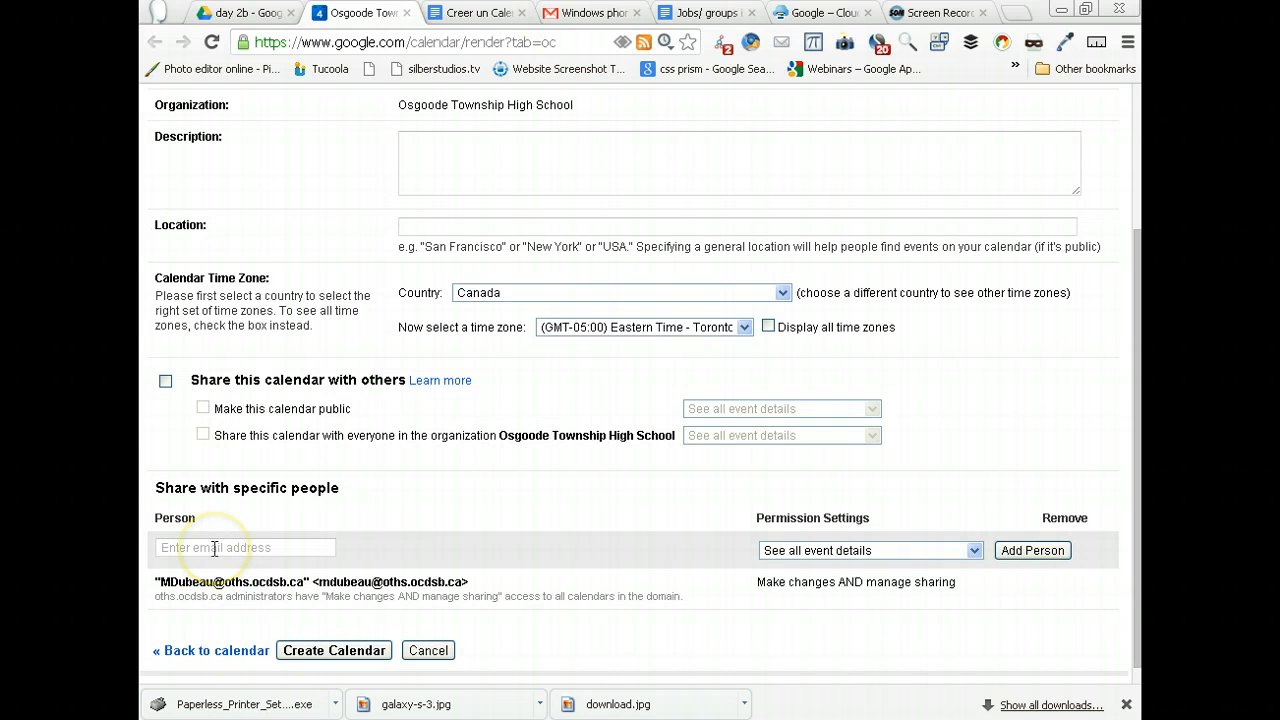
click(214, 548)
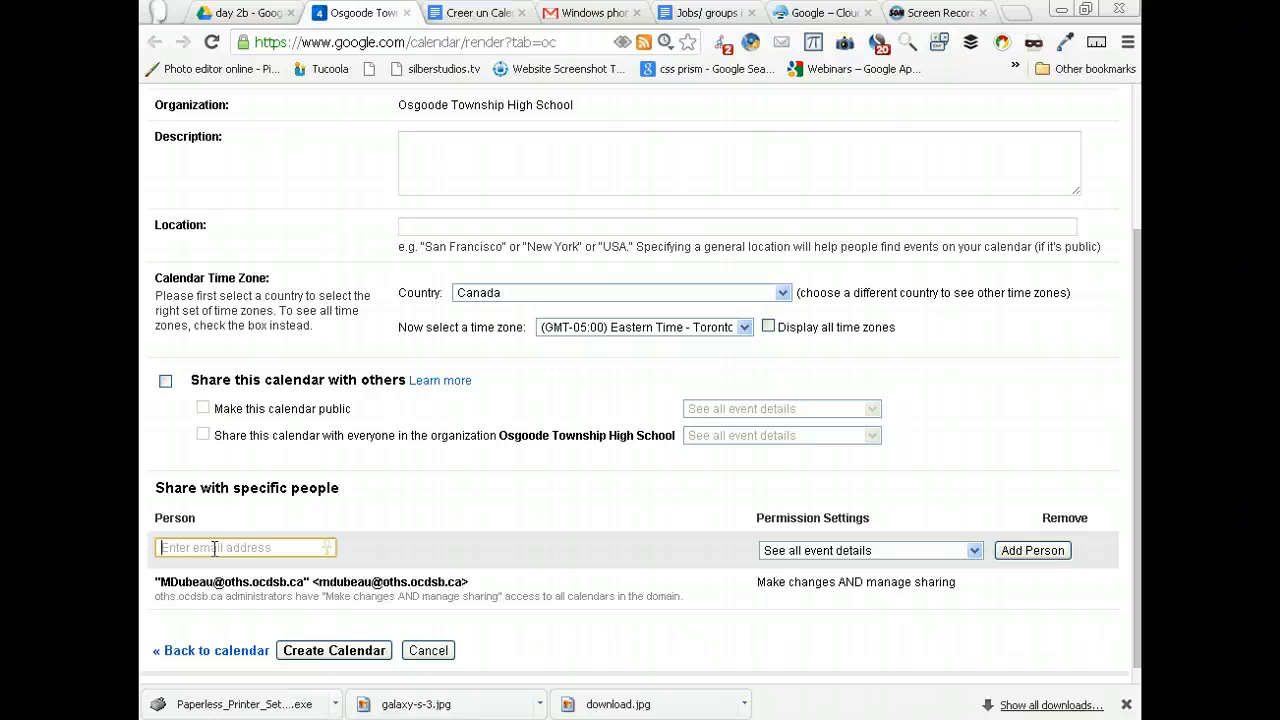
text(marc)
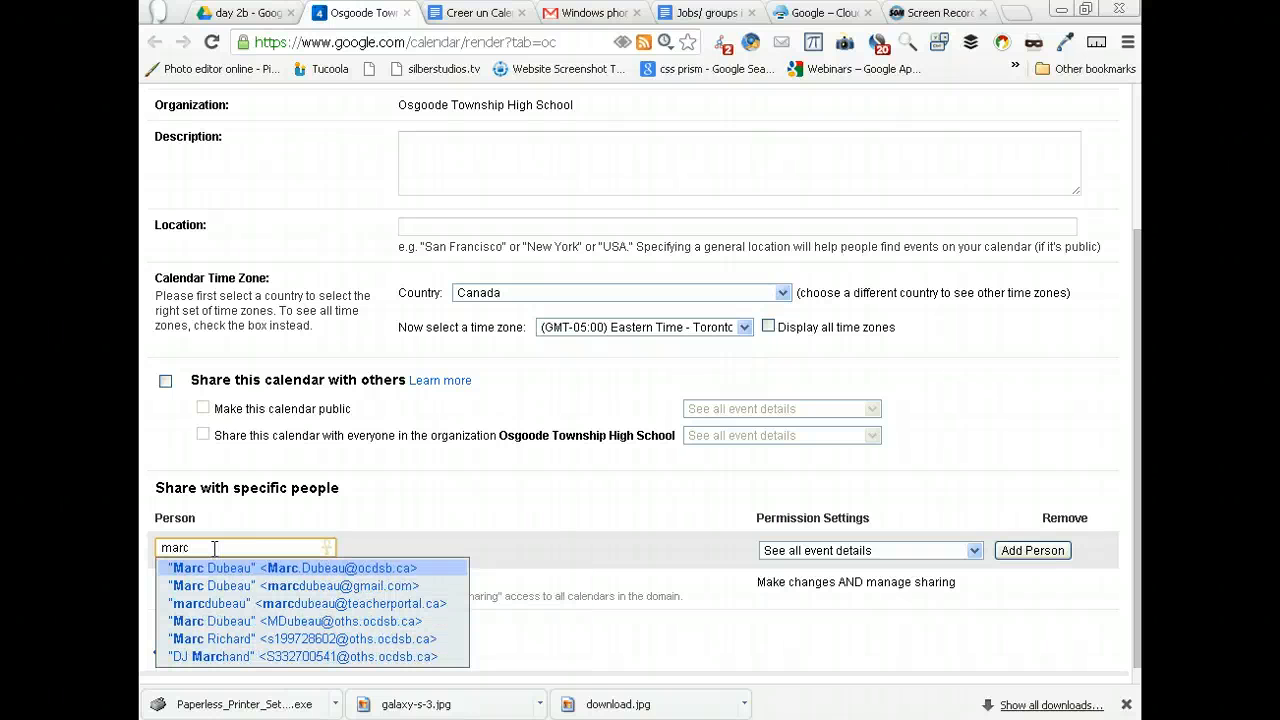
click(229, 585)
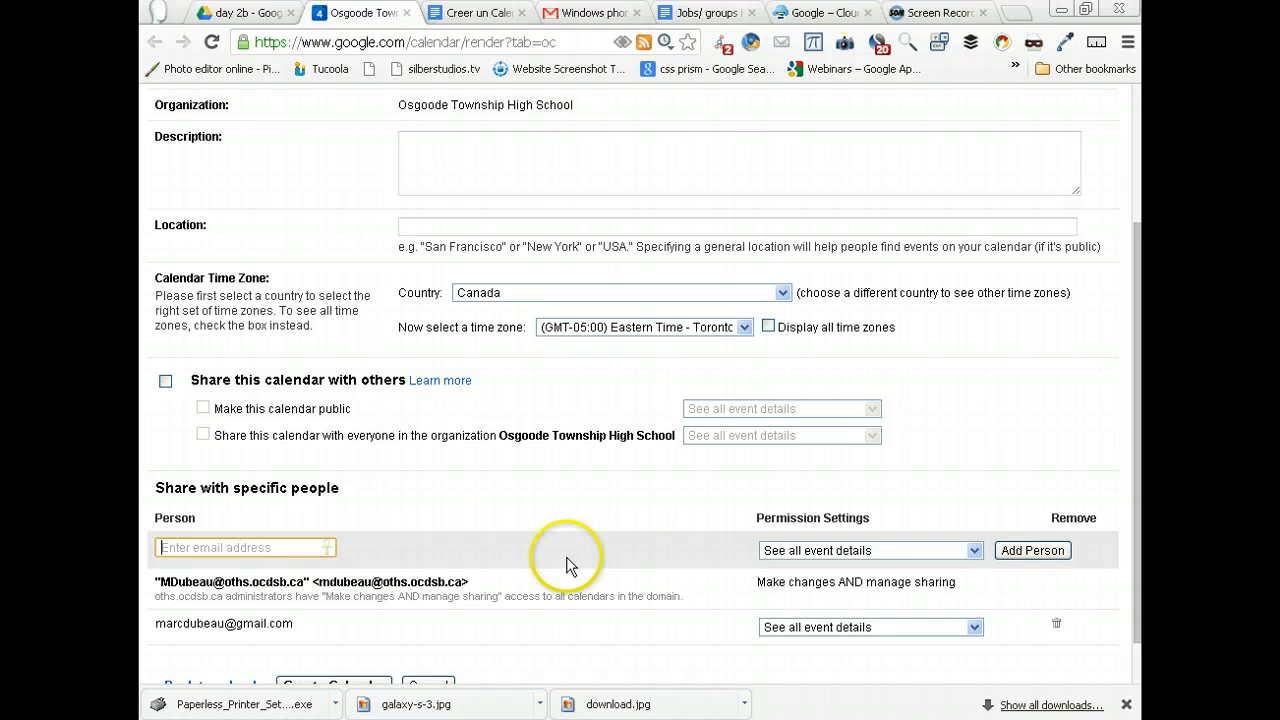
scroll(520, 553, down, 1)
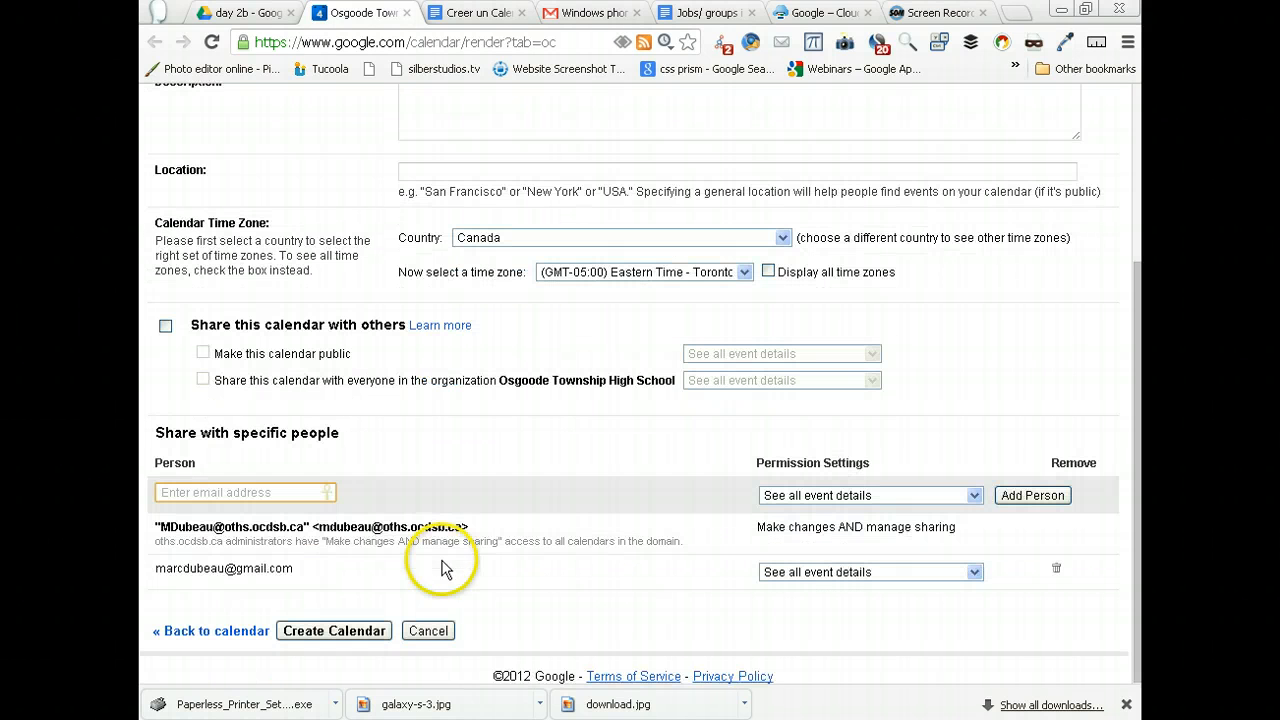
click(303, 633)
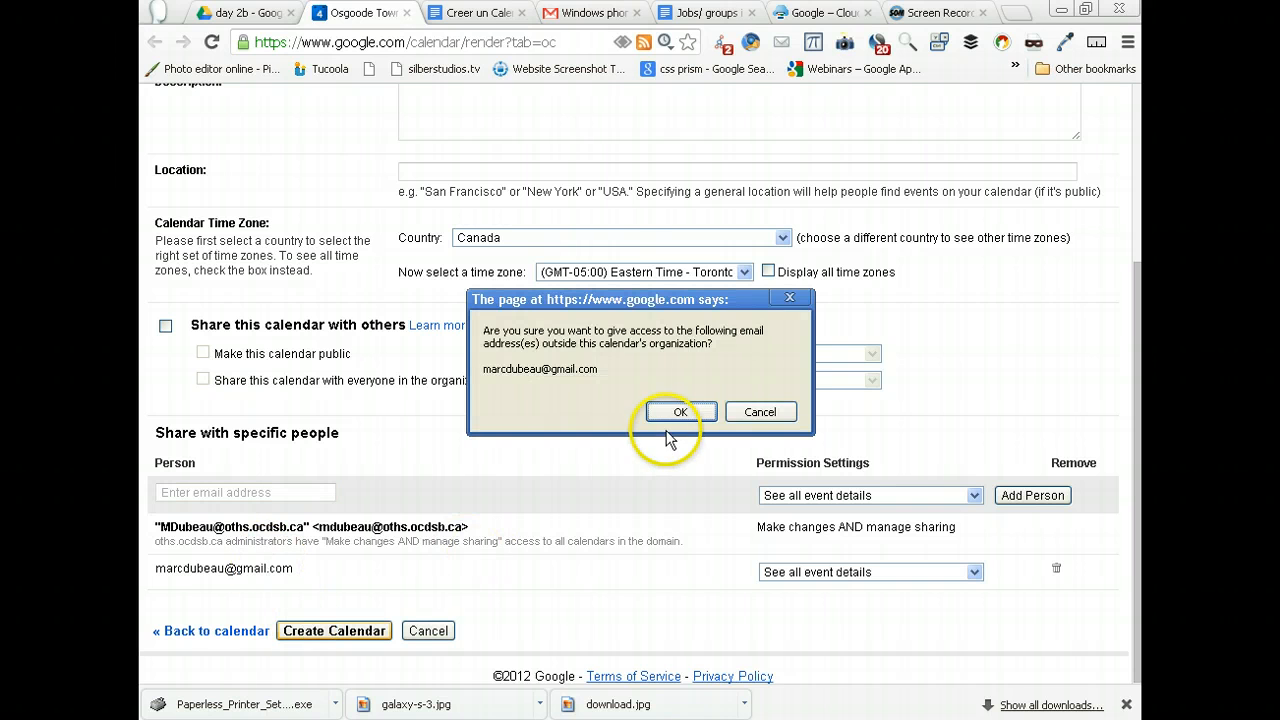
click(679, 412)
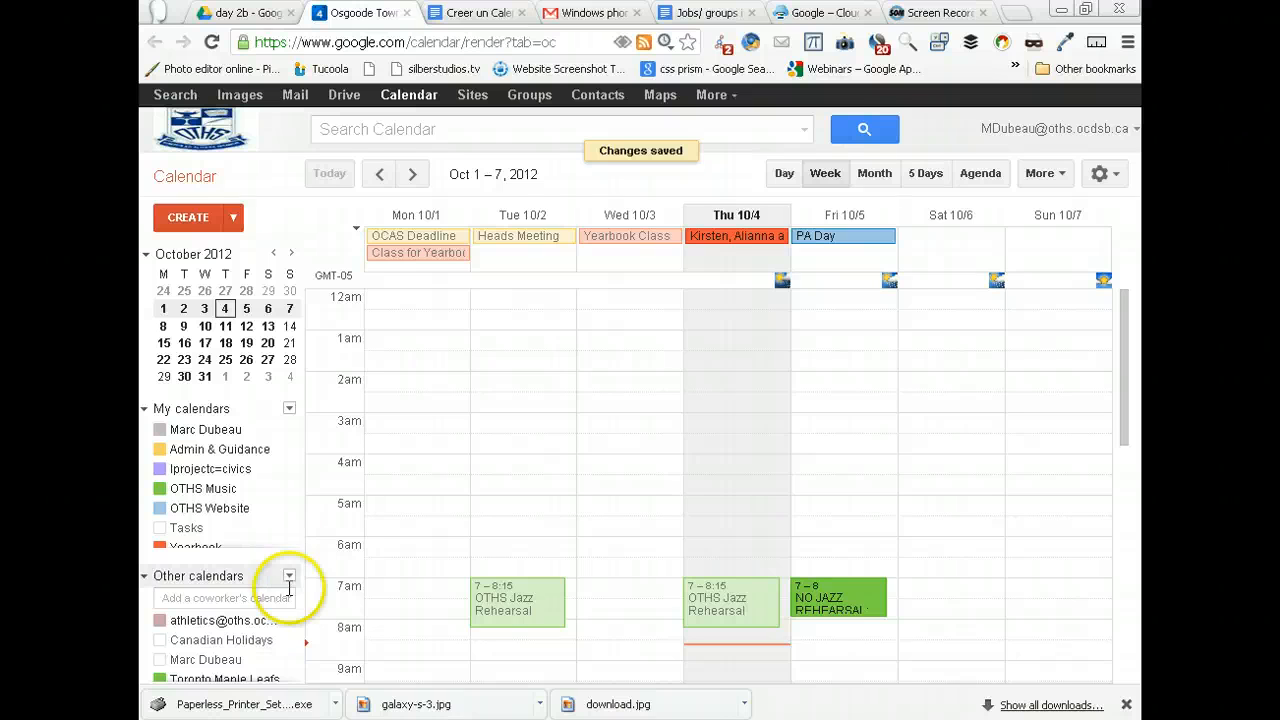
click(226, 662)
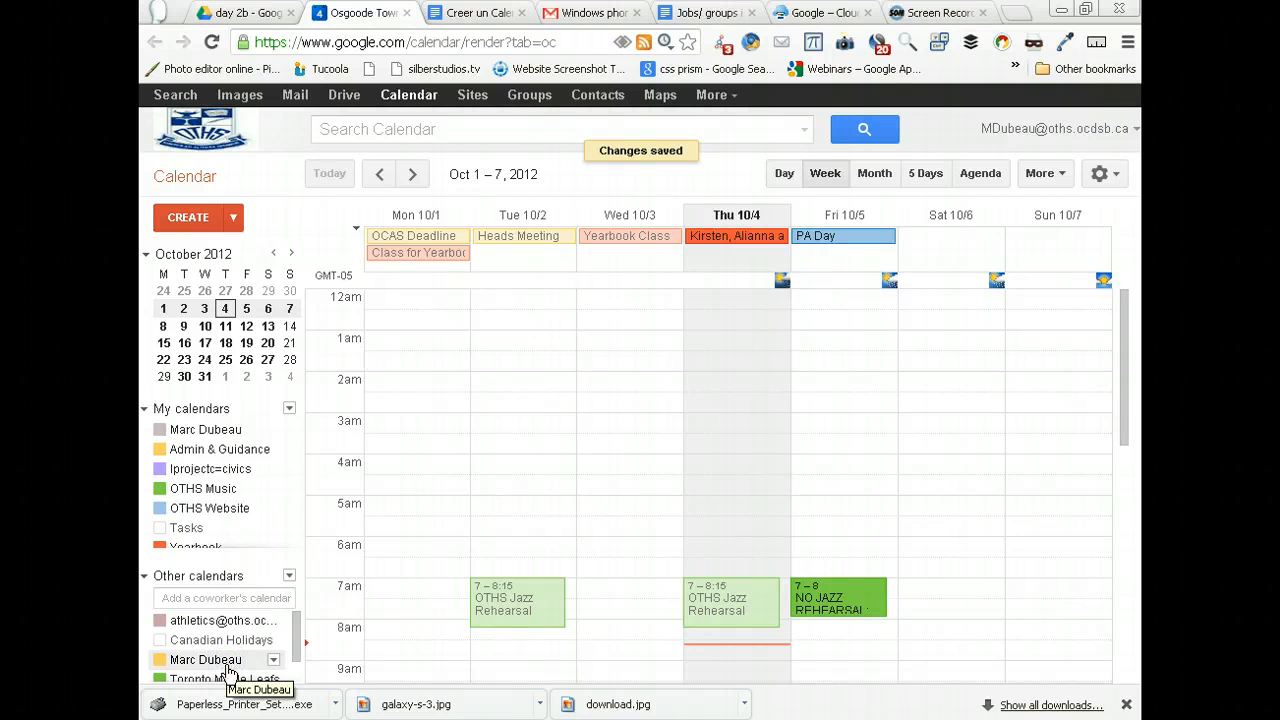
click(228, 662)
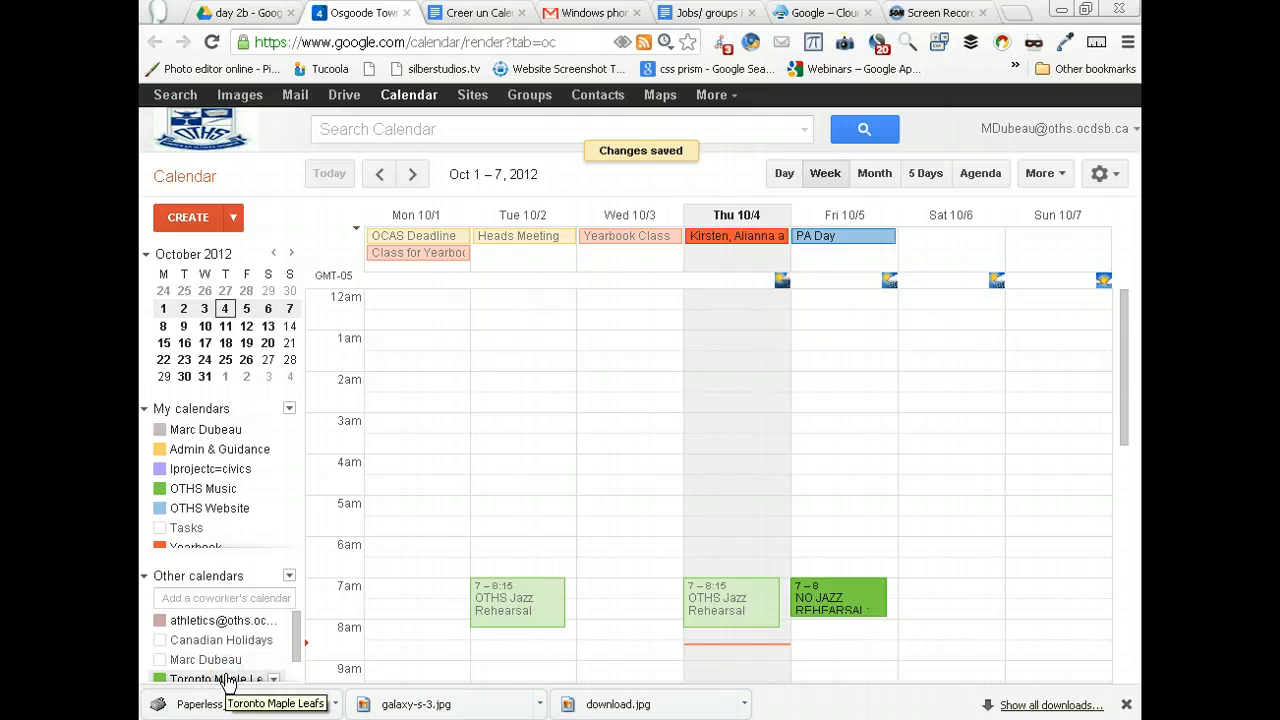